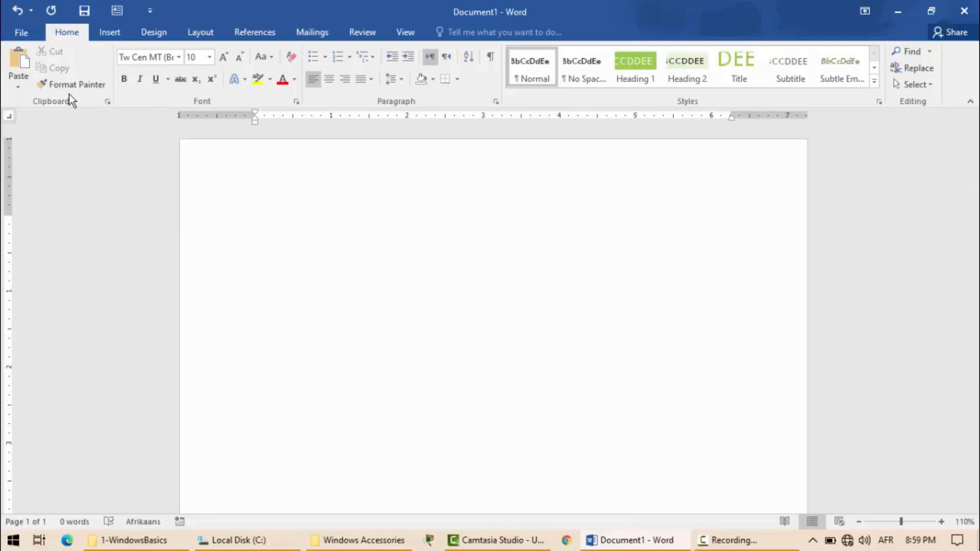
{"action": "key", "text": "ctrl+shift+d"}
{"action": "mouse_move", "coordinate": [112, 47]}
{"action": "left_mouse_down"}
{"action": "mouse_move", "coordinate": [115, 64]}
{"action": "mouse_move", "coordinate": [66, 116]}
{"action": "mouse_move", "coordinate": [6, 118]}
{"action": "left_mouse_up"}
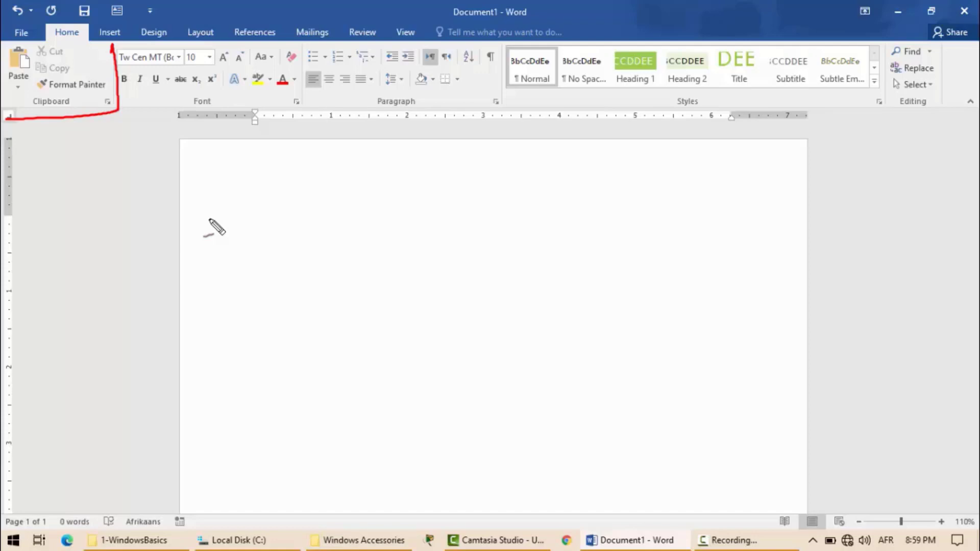
{"action": "key", "text": "Escape"}
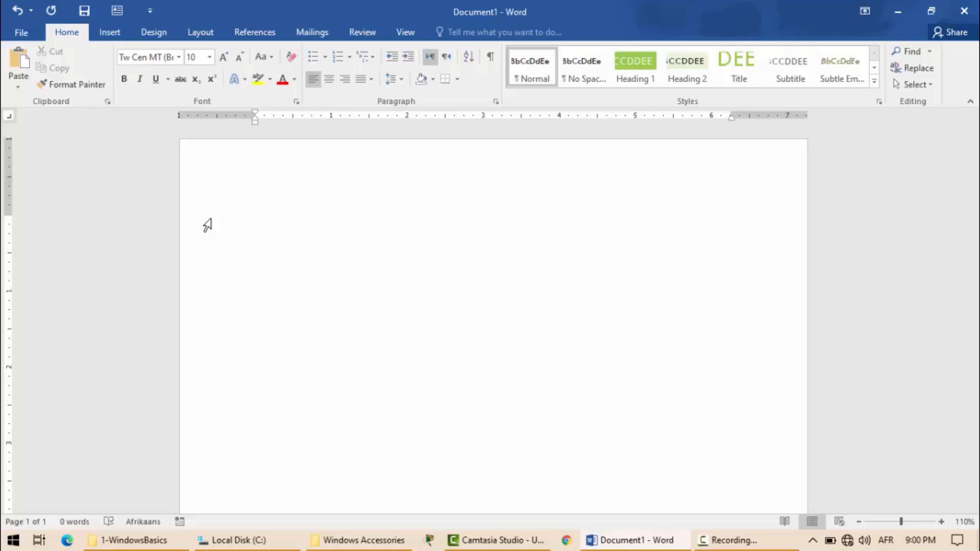
Enter the line "Afghanistan" and generate sample paragraphs below it with =rand().
{"action": "type", "text": "Afghanistan"}
{"action": "key", "text": "Return"}
{"action": "type", "text": "=rand("}
{"action": "type", "text": ")"}
{"action": "key", "text": "Return"}
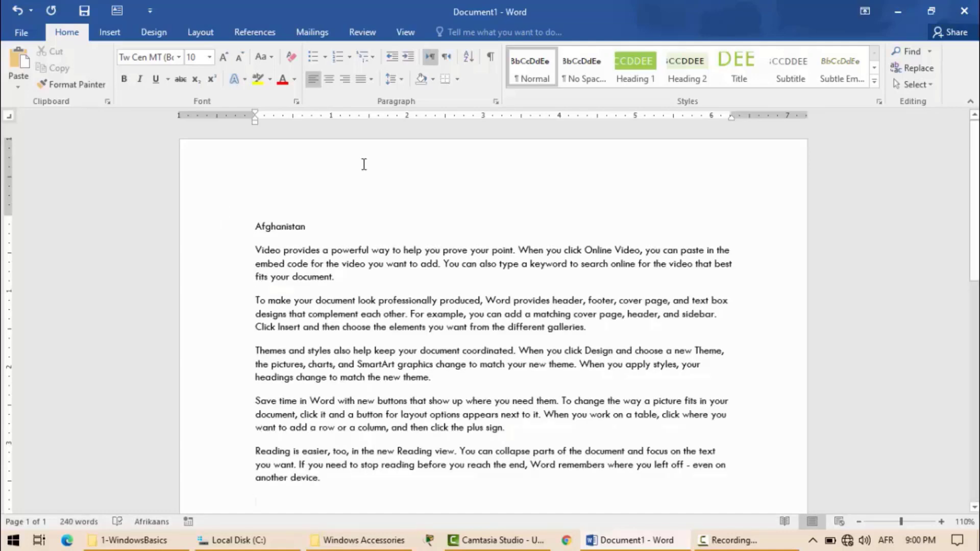
{"action": "key", "text": "ctrl+shift+d"}
{"action": "mouse_move", "coordinate": [238, 256]}
{"action": "left_mouse_down"}
{"action": "mouse_move", "coordinate": [263, 236]}
{"action": "mouse_move", "coordinate": [239, 284]}
{"action": "mouse_move", "coordinate": [230, 388]}
{"action": "mouse_move", "coordinate": [250, 429]}
{"action": "mouse_move", "coordinate": [251, 480]}
{"action": "left_mouse_up"}
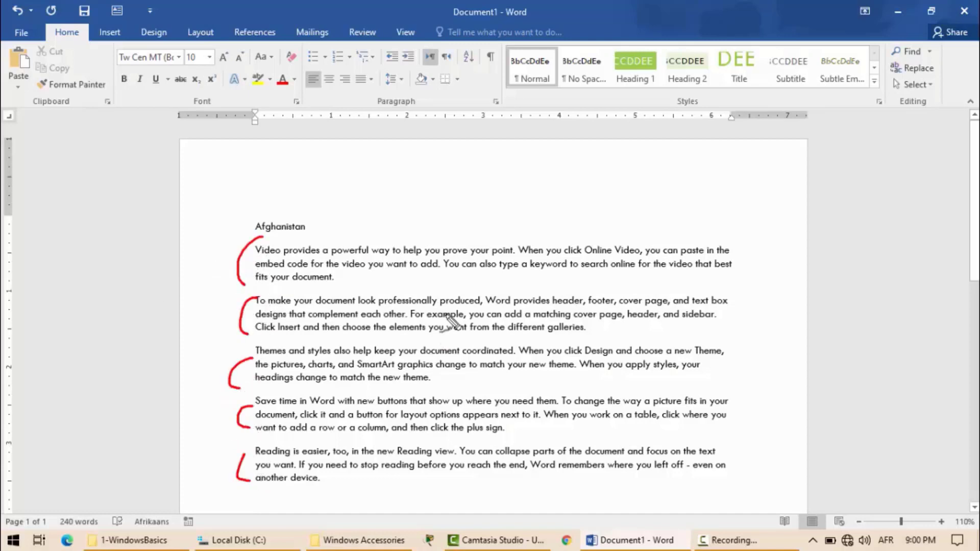
{"action": "left_click_drag", "start_coordinate": [396, 264], "coordinate": [421, 275]}
{"action": "mouse_move", "coordinate": [407, 303]}
{"action": "left_mouse_down"}
{"action": "mouse_move", "coordinate": [432, 323]}
{"action": "mouse_move", "coordinate": [425, 472]}
{"action": "left_mouse_up"}
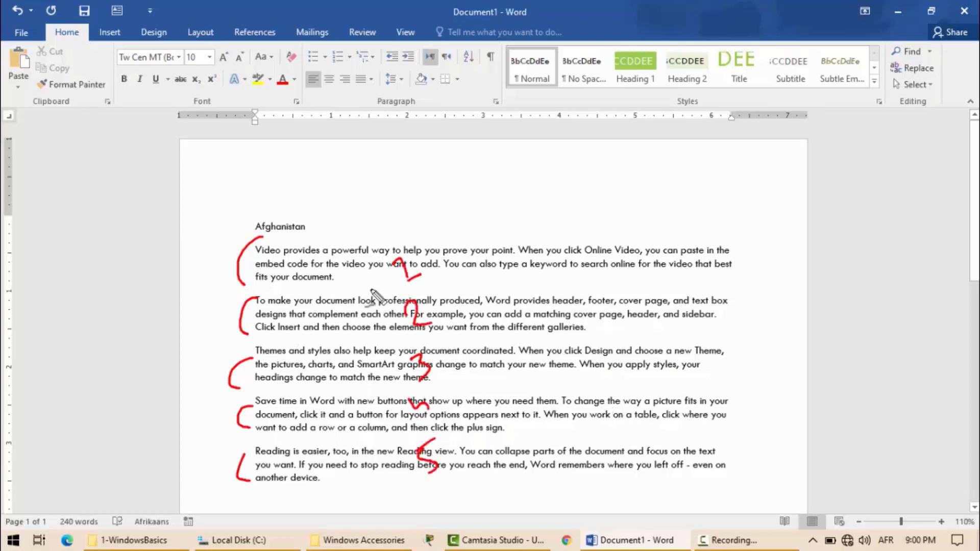
{"action": "key", "text": "ctrl+shift+d"}
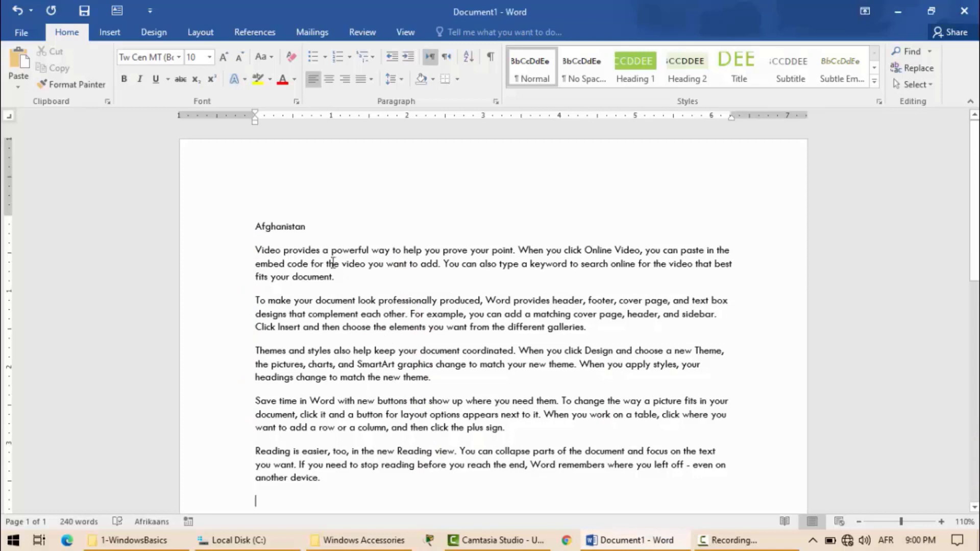
{"action": "left_click_drag", "start_coordinate": [254, 237], "coordinate": [249, 258]}
{"action": "left_click_drag", "start_coordinate": [338, 273], "coordinate": [337, 283]}
{"action": "left_click_drag", "start_coordinate": [248, 297], "coordinate": [248, 305]}
{"action": "left_click_drag", "start_coordinate": [585, 325], "coordinate": [585, 332]}
{"action": "left_click_drag", "start_coordinate": [252, 341], "coordinate": [252, 356]}
{"action": "left_click_drag", "start_coordinate": [431, 370], "coordinate": [429, 384]}
{"action": "left_click_drag", "start_coordinate": [248, 396], "coordinate": [247, 407]}
{"action": "left_click_drag", "start_coordinate": [516, 422], "coordinate": [512, 435]}
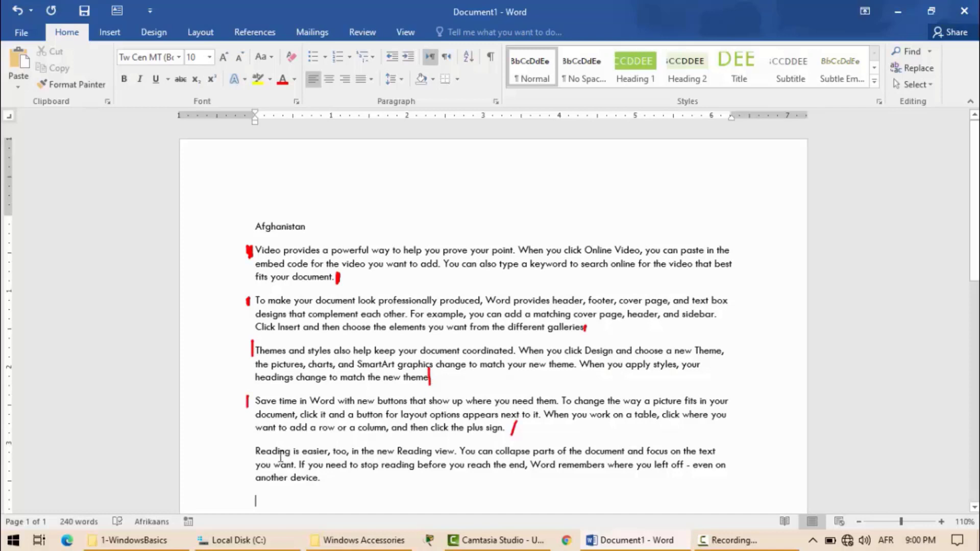
{"action": "key", "text": "Escape"}
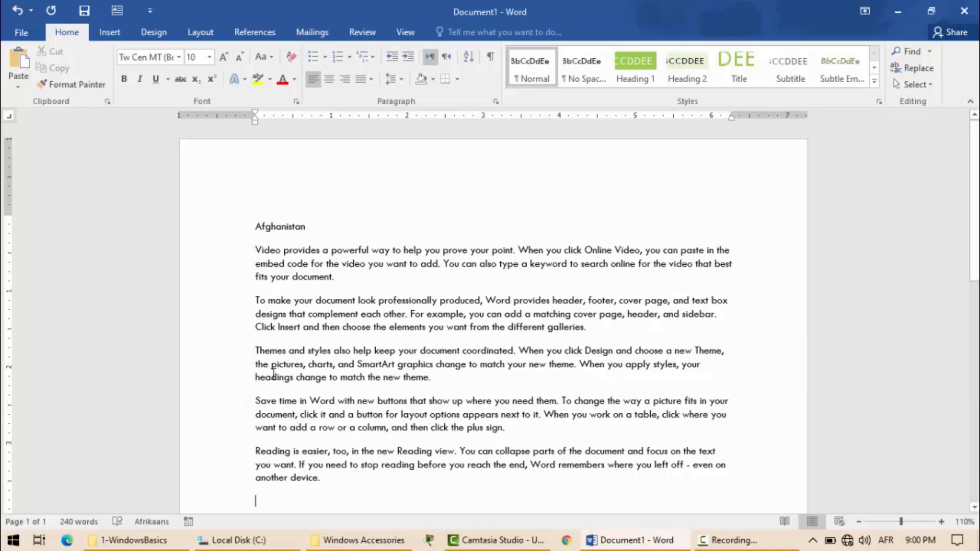
Undo the generated paragraphs, generate a single sample paragraph with =rand(1) instead, and delete the stray closing bracket below it.
{"action": "key", "text": "ctrl+z"}
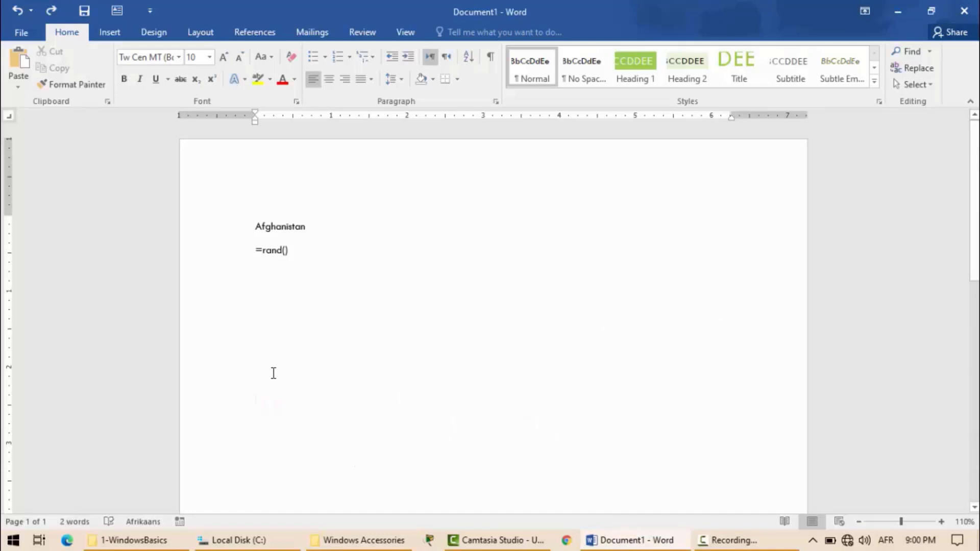
{"action": "left_click", "coordinate": [286, 250]}
{"action": "type", "text": "1"}
{"action": "key", "text": "Return"}
{"action": "left_click", "coordinate": [293, 251]}
{"action": "key", "text": "BackSpace"}
{"action": "key", "text": "BackSpace"}
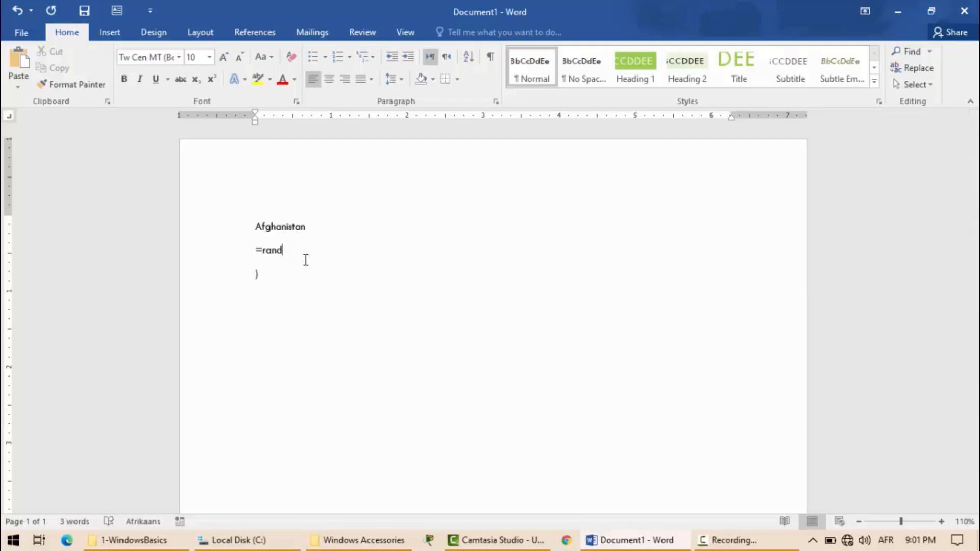
{"action": "type", "text": "(1)"}
{"action": "key", "text": "Return"}
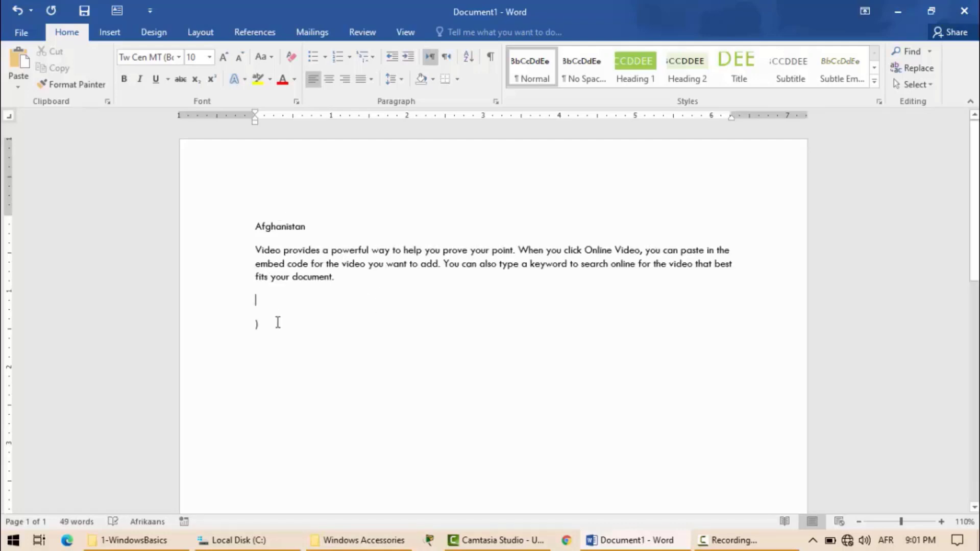
{"action": "double_click", "coordinate": [253, 325]}
{"action": "key", "text": "Delete"}
Cut the line "Afghanistan" from above the paragraph and paste it twice below the paragraph.
{"action": "left_click", "coordinate": [319, 227]}
{"action": "double_click", "coordinate": [294, 228]}
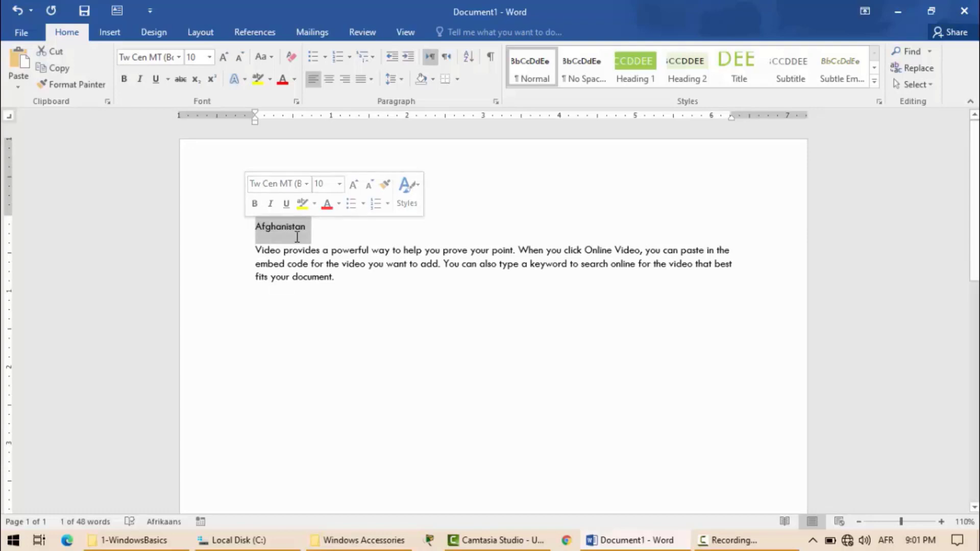
{"action": "left_click", "coordinate": [51, 52]}
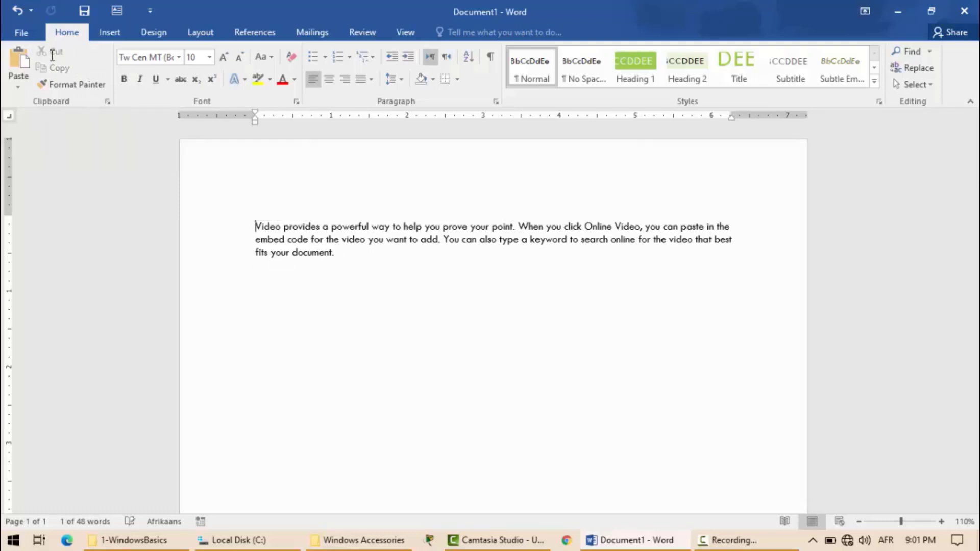
{"action": "double_click", "coordinate": [272, 274]}
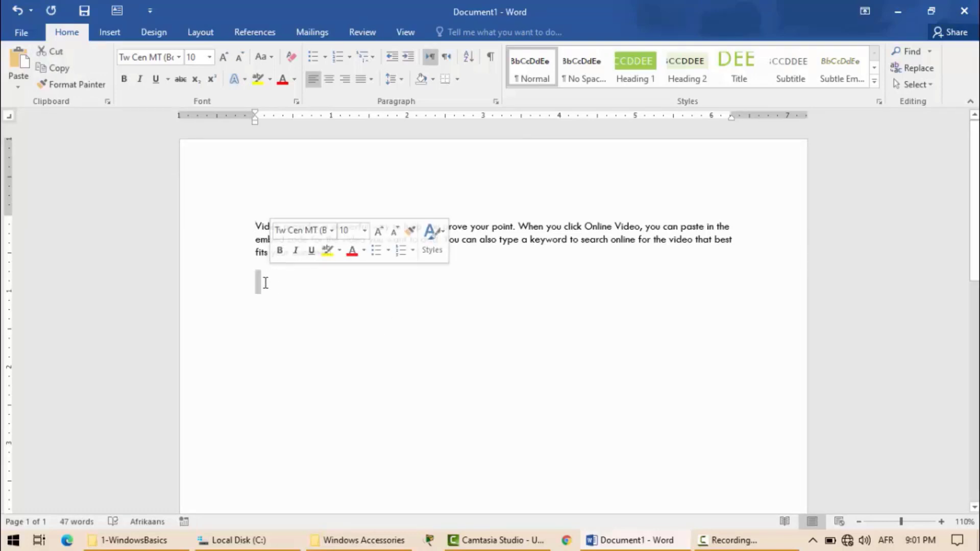
{"action": "left_click", "coordinate": [274, 290]}
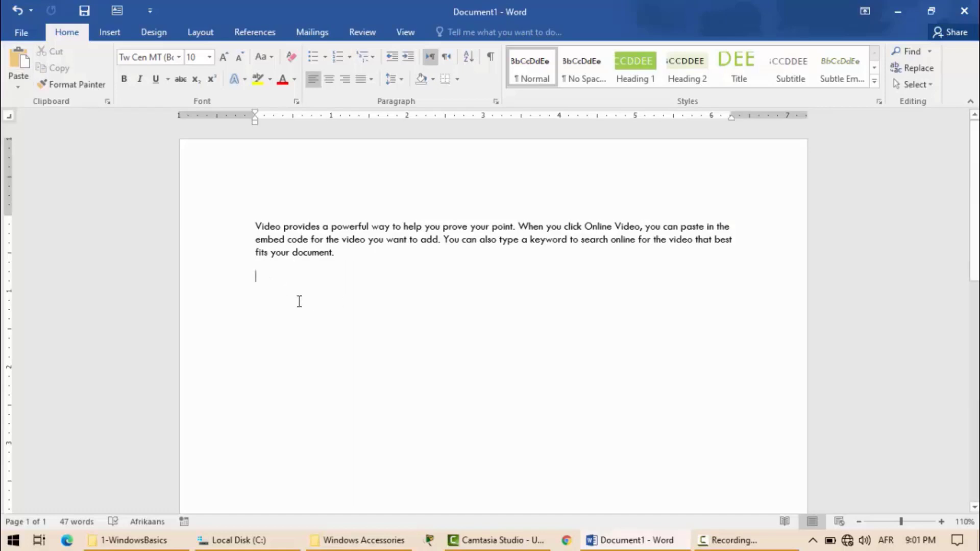
{"action": "left_click", "coordinate": [21, 63]}
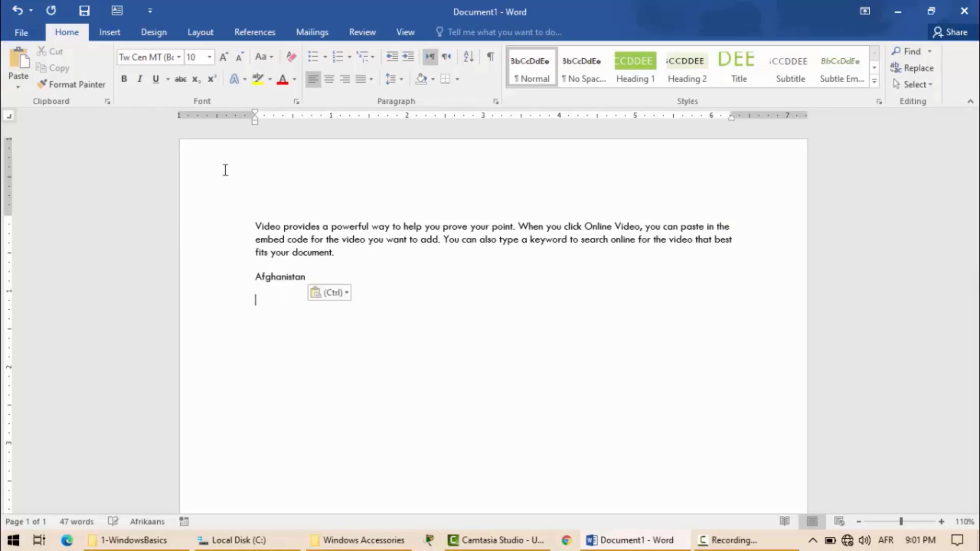
{"action": "left_click", "coordinate": [21, 63]}
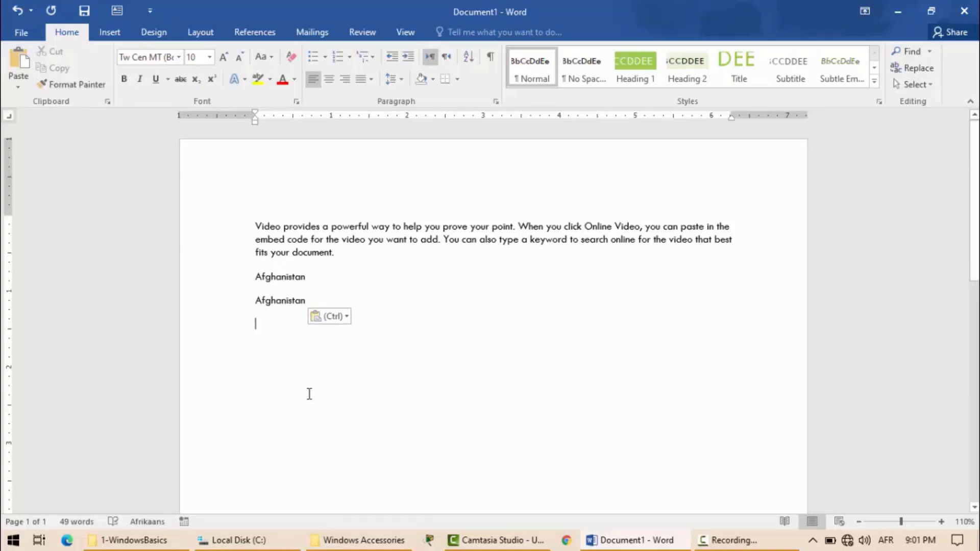
Add the line "Computer" below the pasted words, copy it, and place the cursor on the empty line beneath.
{"action": "type", "text": "Computer"}
{"action": "key", "text": "Return"}
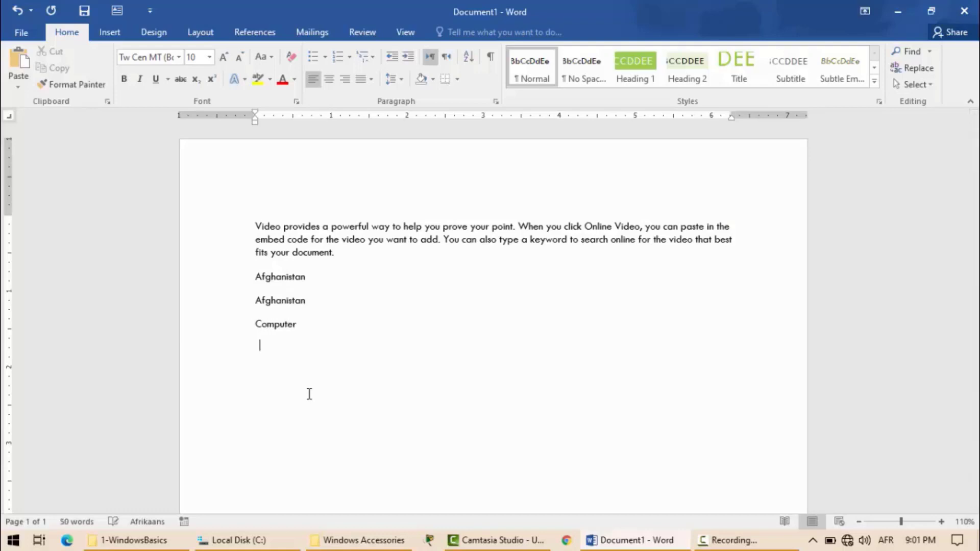
{"action": "left_click_drag", "start_coordinate": [309, 327], "coordinate": [254, 327]}
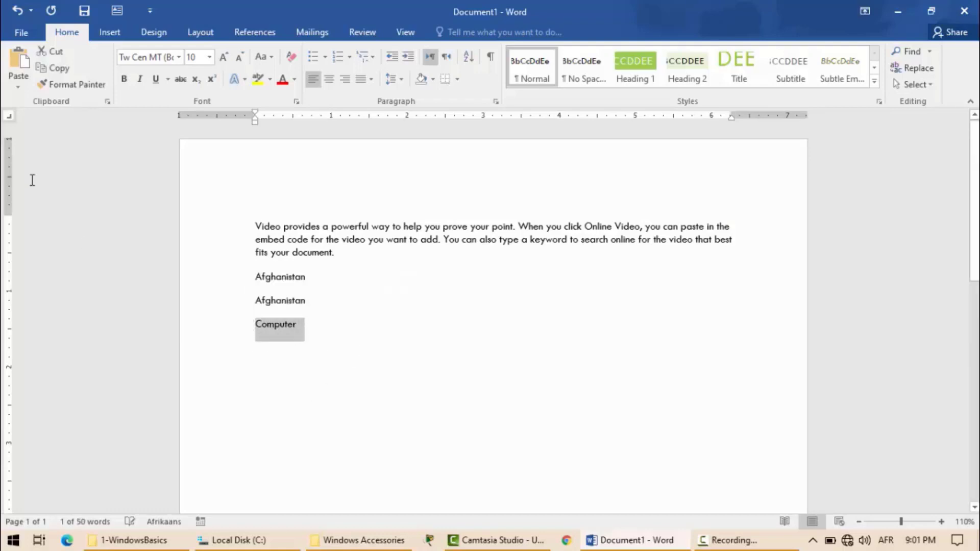
{"action": "left_click", "coordinate": [60, 69]}
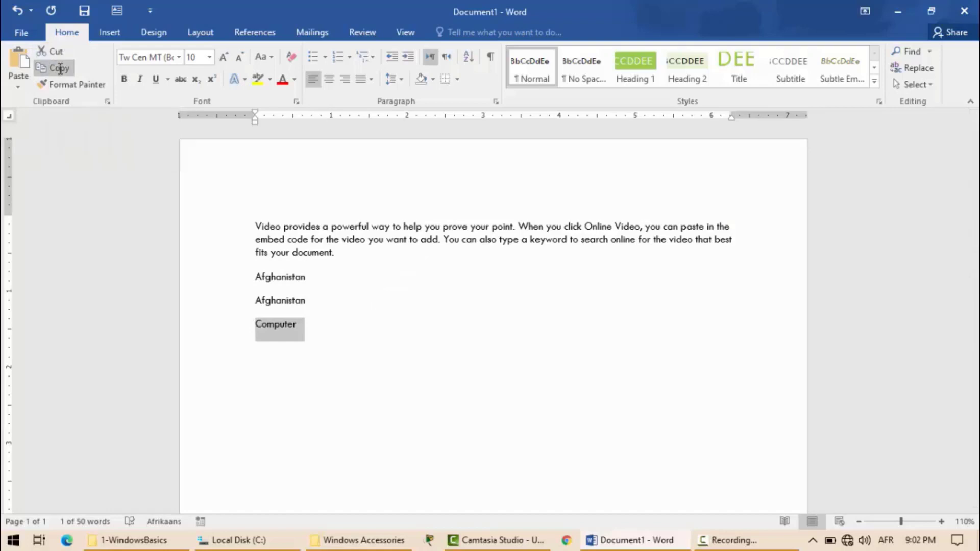
{"action": "left_click", "coordinate": [276, 353]}
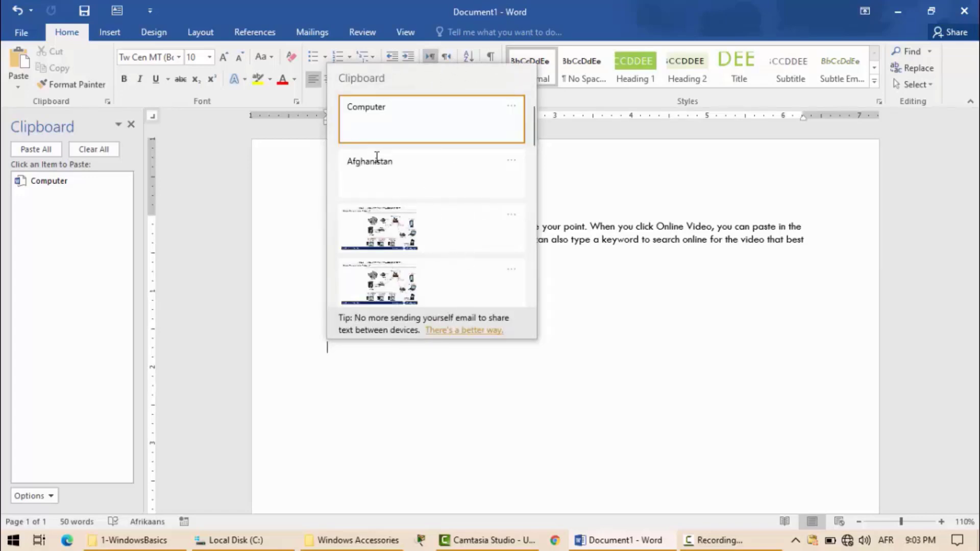
Open the Windows clipboard history to compare its entries with the items in the document's Clipboard pane.
{"action": "left_click", "coordinate": [549, 169]}
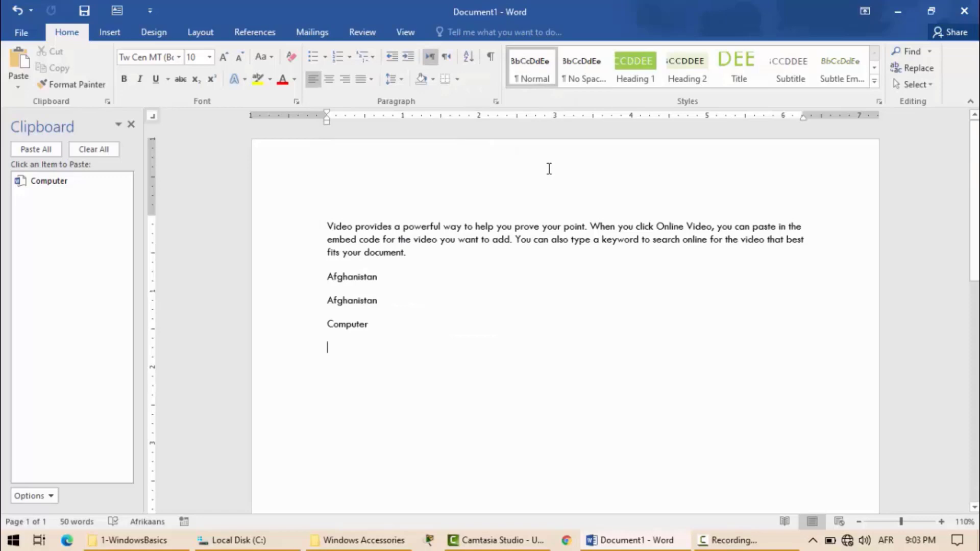
{"action": "key", "text": "super+v"}
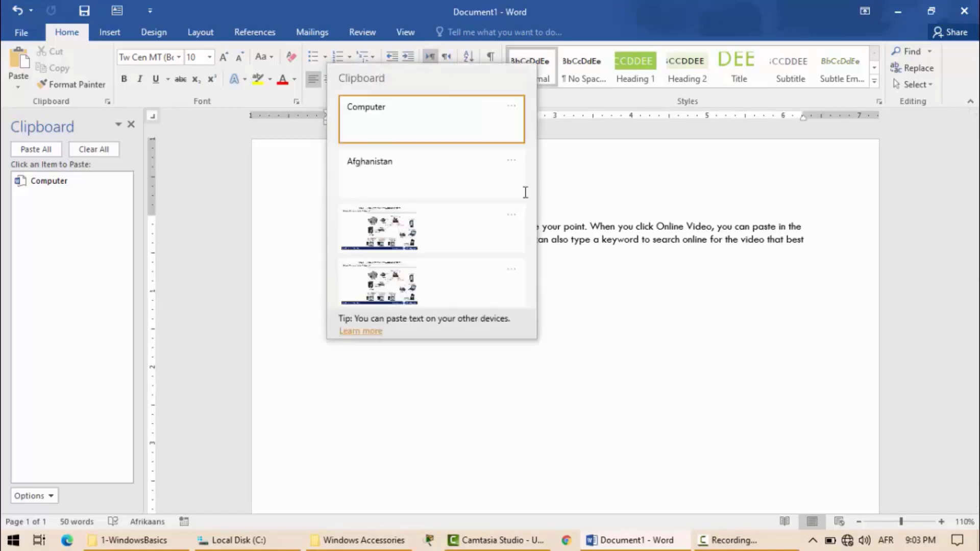
{"action": "key", "text": "Return"}
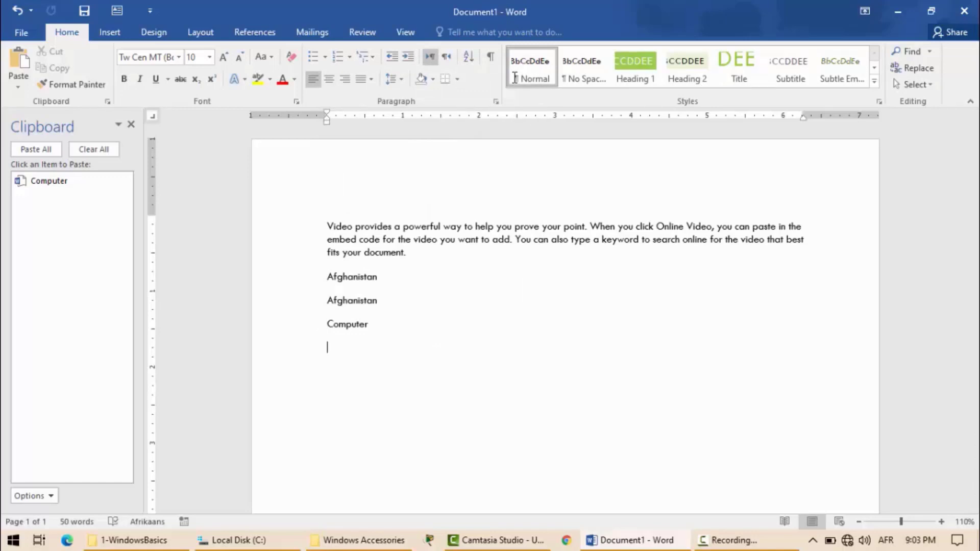
{"action": "key", "text": "super+v"}
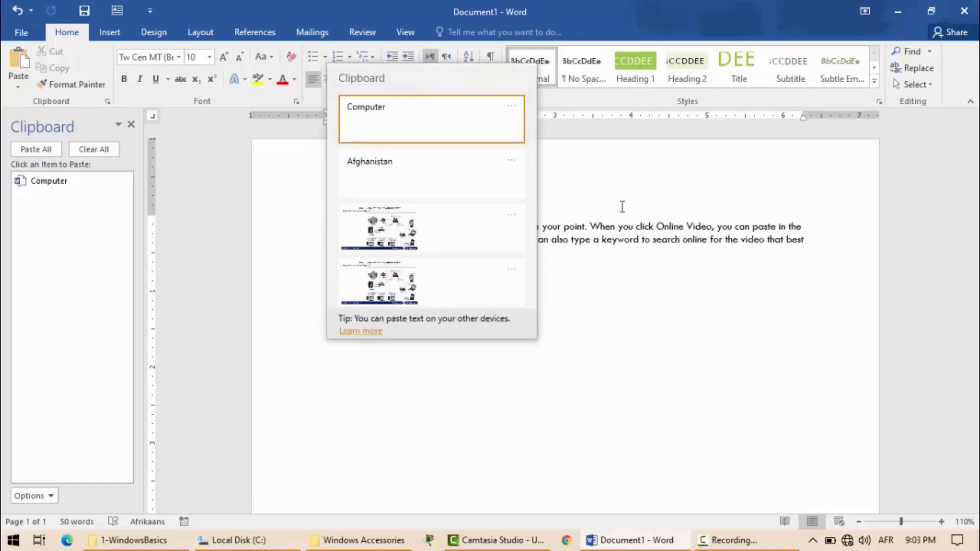
{"action": "mouse_move", "coordinate": [385, 112]}
{"action": "left_mouse_down"}
{"action": "mouse_move", "coordinate": [388, 102]}
{"action": "mouse_move", "coordinate": [352, 91]}
{"action": "mouse_move", "coordinate": [394, 114]}
{"action": "mouse_move", "coordinate": [394, 97]}
{"action": "left_mouse_up"}
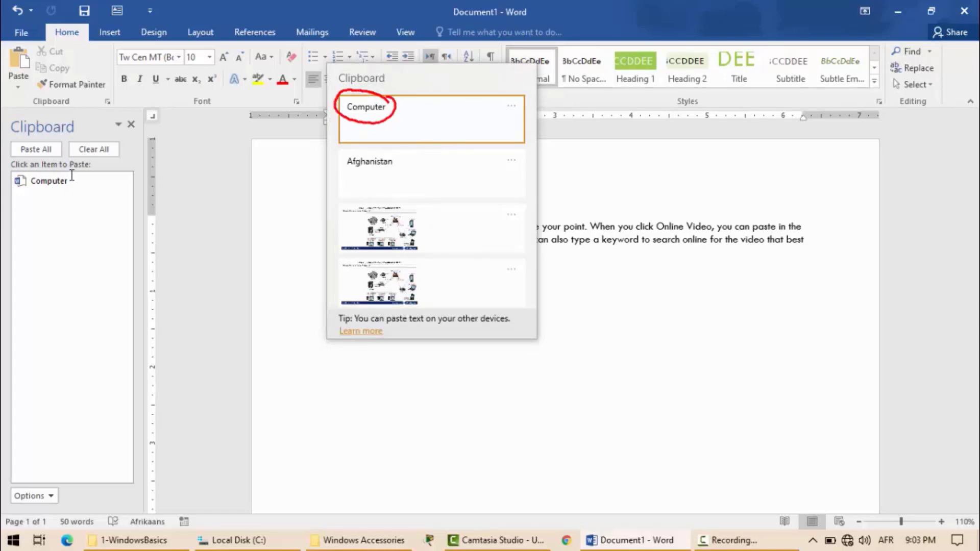
{"action": "mouse_move", "coordinate": [76, 172]}
{"action": "left_mouse_down"}
{"action": "mouse_move", "coordinate": [23, 191]}
{"action": "mouse_move", "coordinate": [70, 172]}
{"action": "left_mouse_up"}
{"action": "mouse_move", "coordinate": [389, 163]}
{"action": "left_mouse_down"}
{"action": "mouse_move", "coordinate": [352, 152]}
{"action": "mouse_move", "coordinate": [401, 169]}
{"action": "mouse_move", "coordinate": [399, 155]}
{"action": "left_mouse_up"}
{"action": "left_click_drag", "start_coordinate": [252, 181], "coordinate": [311, 164]}
{"action": "left_click_drag", "start_coordinate": [290, 164], "coordinate": [292, 181]}
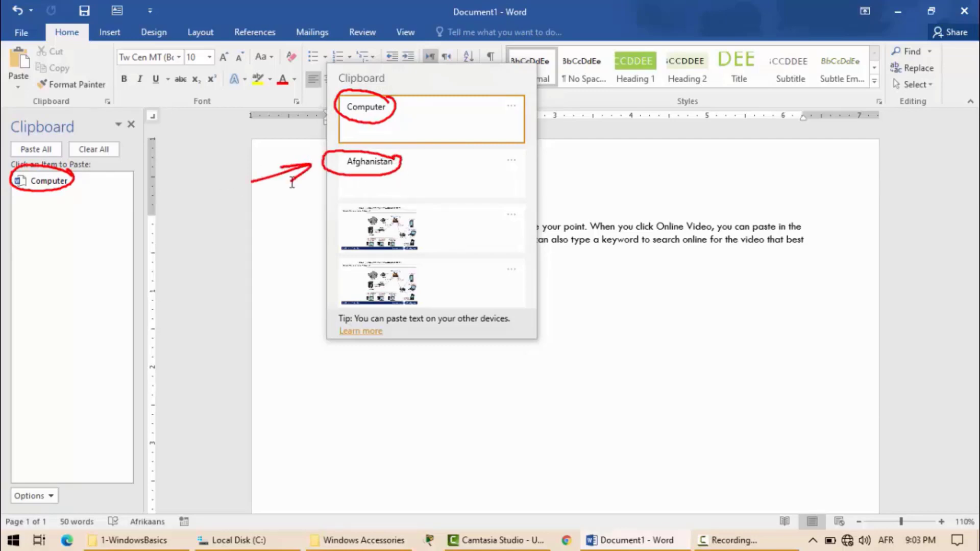
{"action": "mouse_move", "coordinate": [425, 214]}
{"action": "left_mouse_down"}
{"action": "mouse_move", "coordinate": [390, 200]}
{"action": "mouse_move", "coordinate": [423, 255]}
{"action": "mouse_move", "coordinate": [352, 304]}
{"action": "mouse_move", "coordinate": [403, 261]}
{"action": "left_mouse_up"}
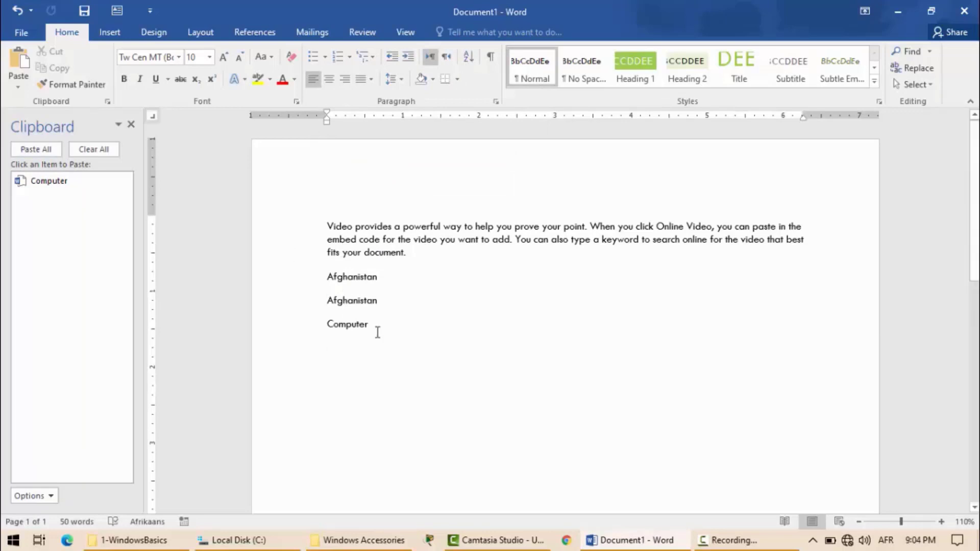
Collect two more clipboard items by cutting the sample paragraph and copying the second "Afghanistan" line.
{"action": "triple_click", "coordinate": [362, 241]}
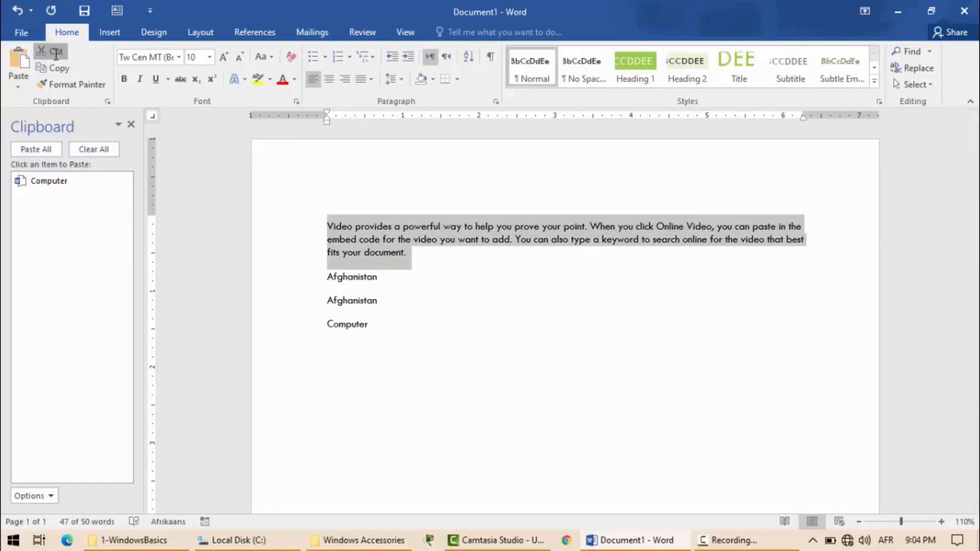
{"action": "left_click", "coordinate": [56, 54]}
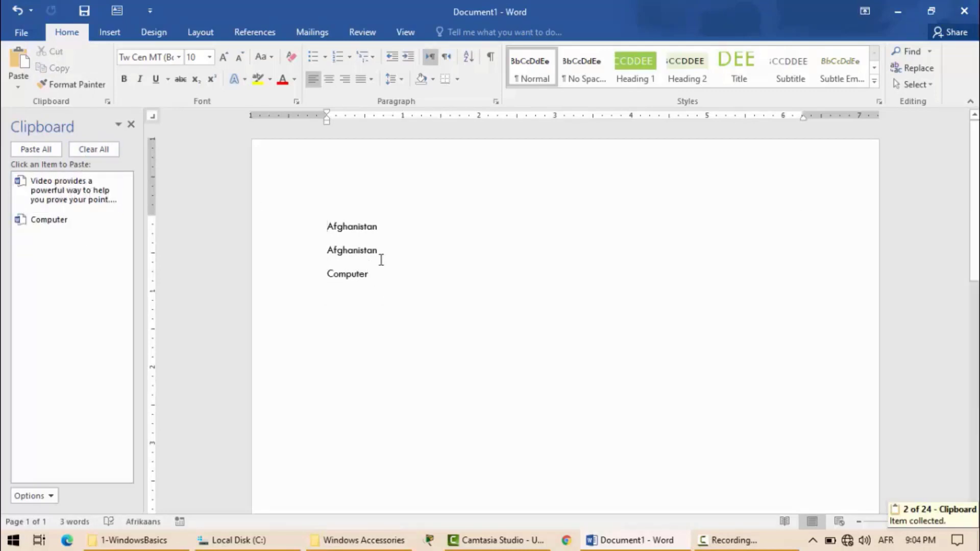
{"action": "left_click_drag", "start_coordinate": [373, 251], "coordinate": [321, 251]}
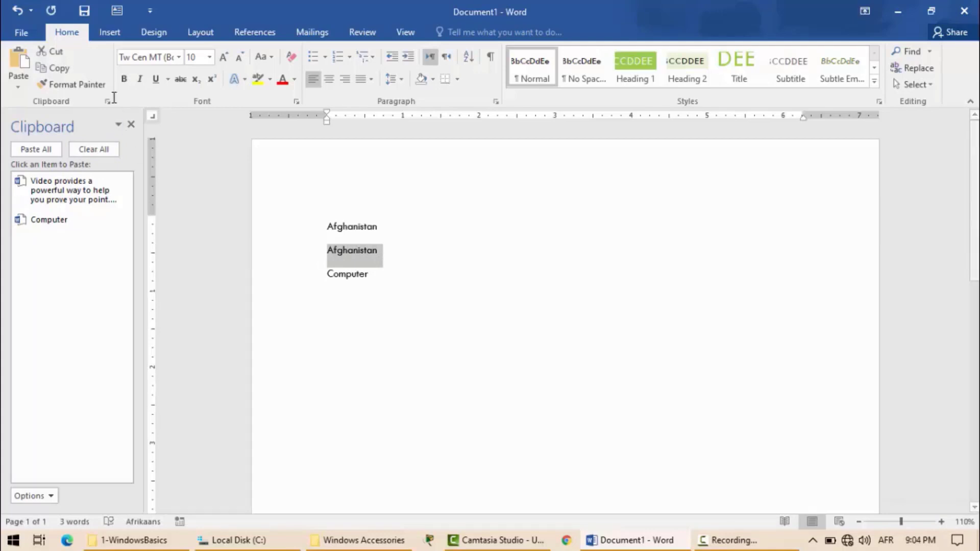
{"action": "left_click", "coordinate": [67, 69]}
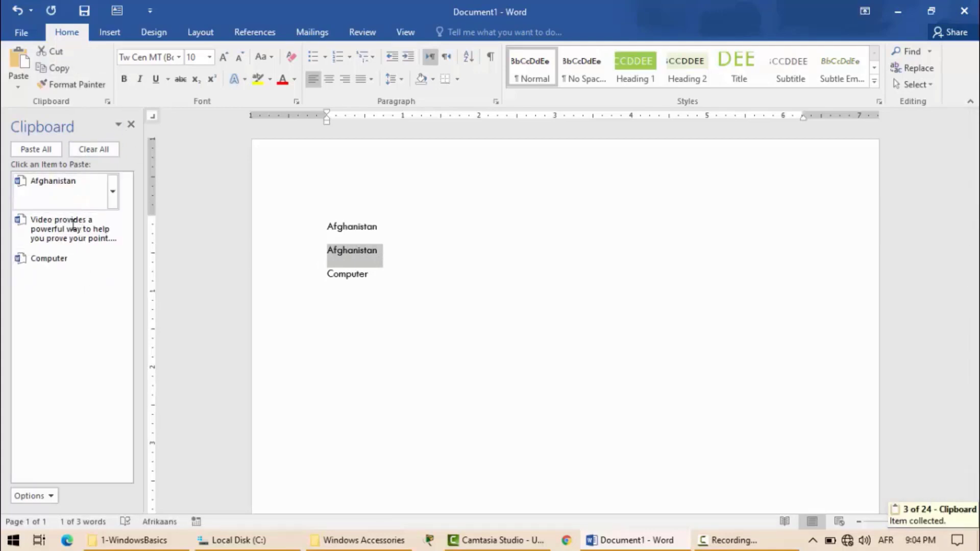
Delete all text in the document and paste the last copied item, "Afghanistan".
{"action": "key", "text": "ctrl+a"}
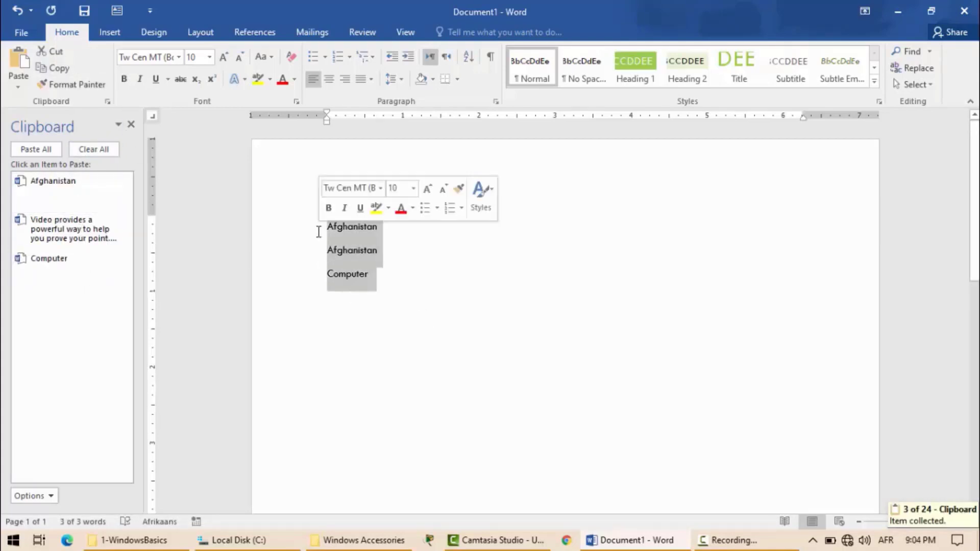
{"action": "key", "text": "Delete"}
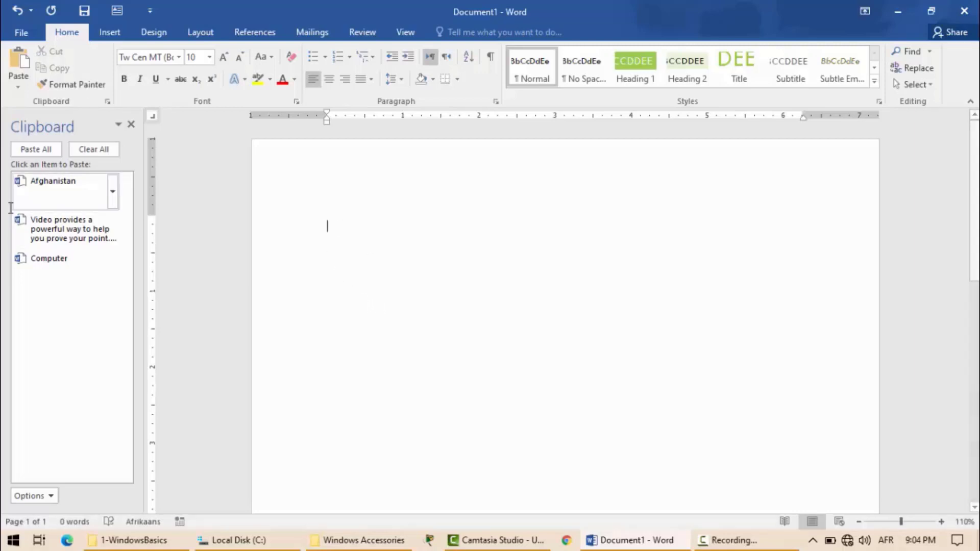
{"action": "left_click", "coordinate": [19, 68]}
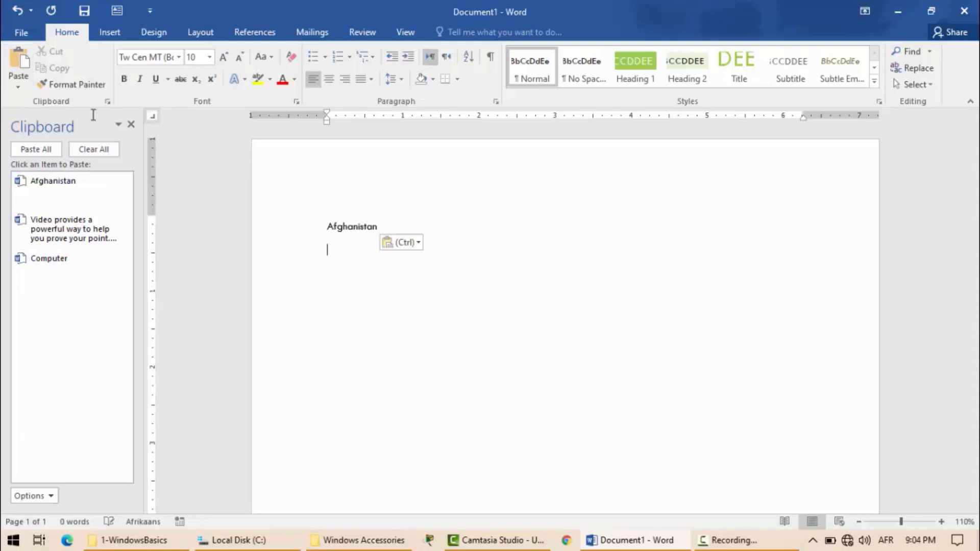
Paste "Afghanistan" two more times, followed by the collected "Video provides a powerful way" paragraph twice.
{"action": "left_click", "coordinate": [15, 62]}
{"action": "left_click", "coordinate": [13, 62]}
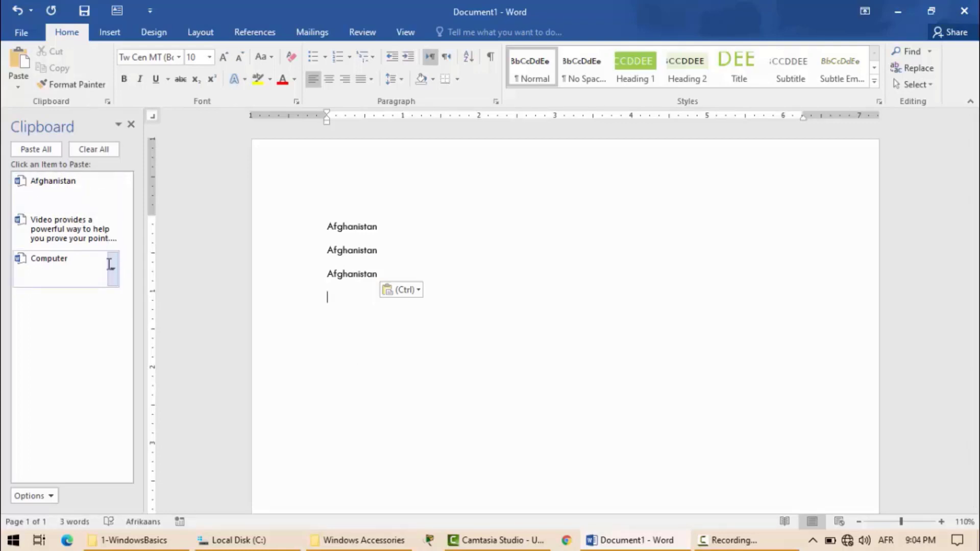
{"action": "left_click", "coordinate": [112, 231]}
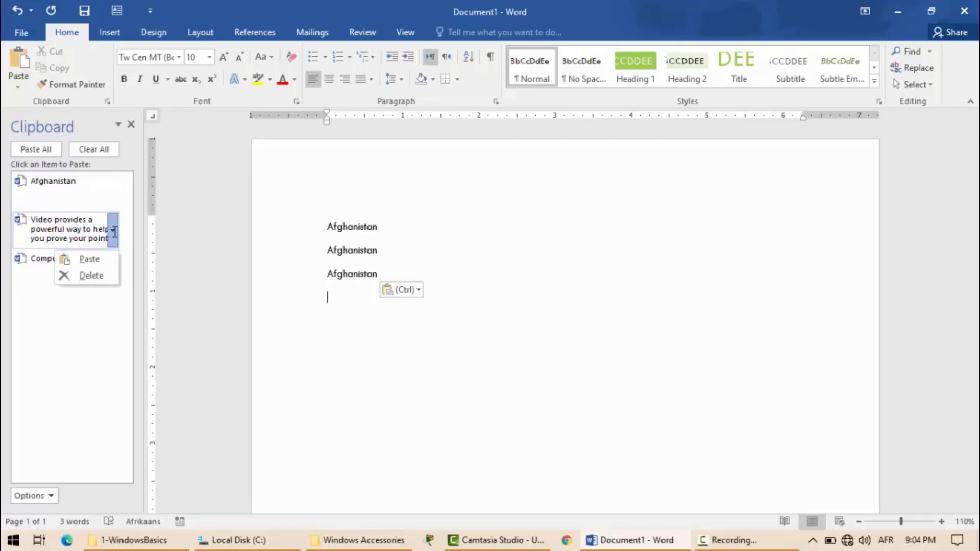
{"action": "left_click", "coordinate": [83, 261]}
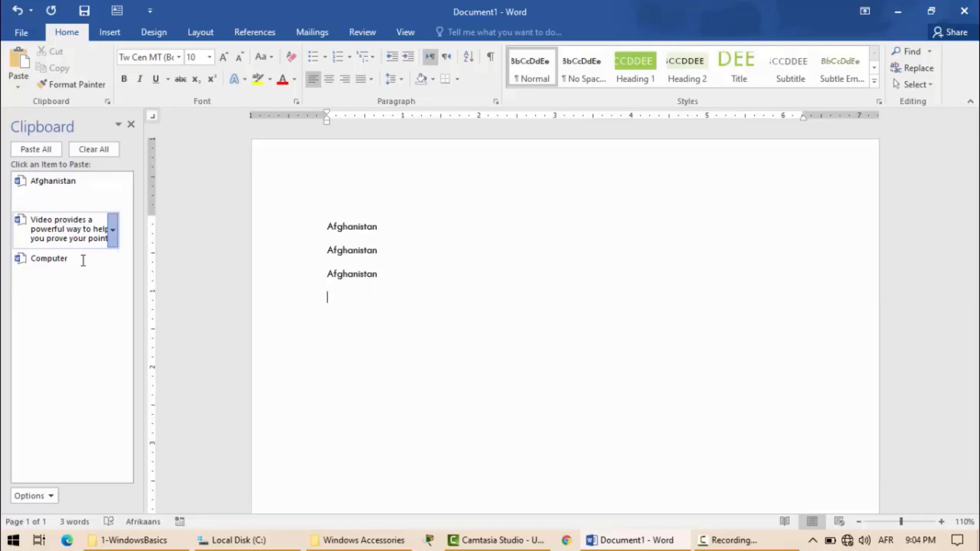
{"action": "left_click", "coordinate": [112, 231]}
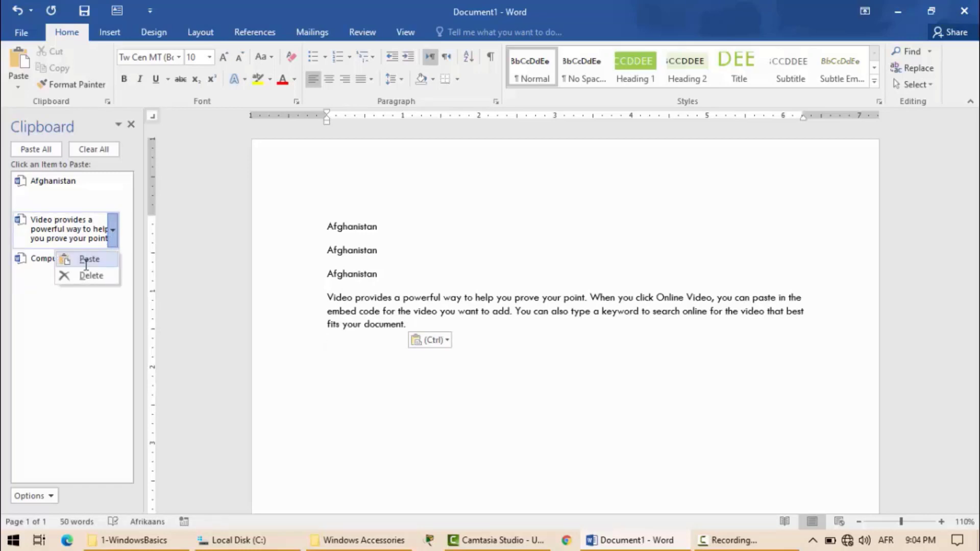
{"action": "left_click", "coordinate": [86, 260]}
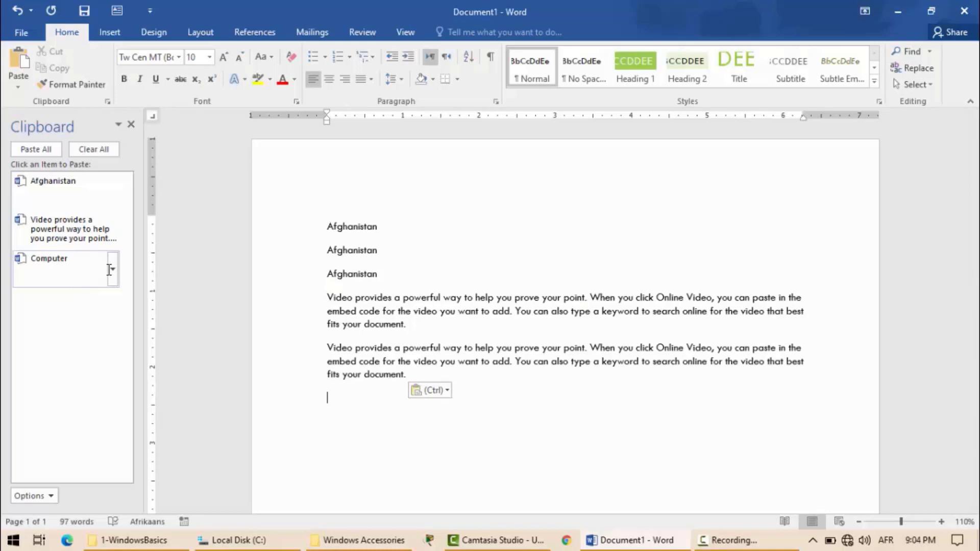
Paste the collected "Computer" item twice, followed by all collected clipboard items at once.
{"action": "left_click", "coordinate": [108, 270]}
{"action": "left_click", "coordinate": [109, 271]}
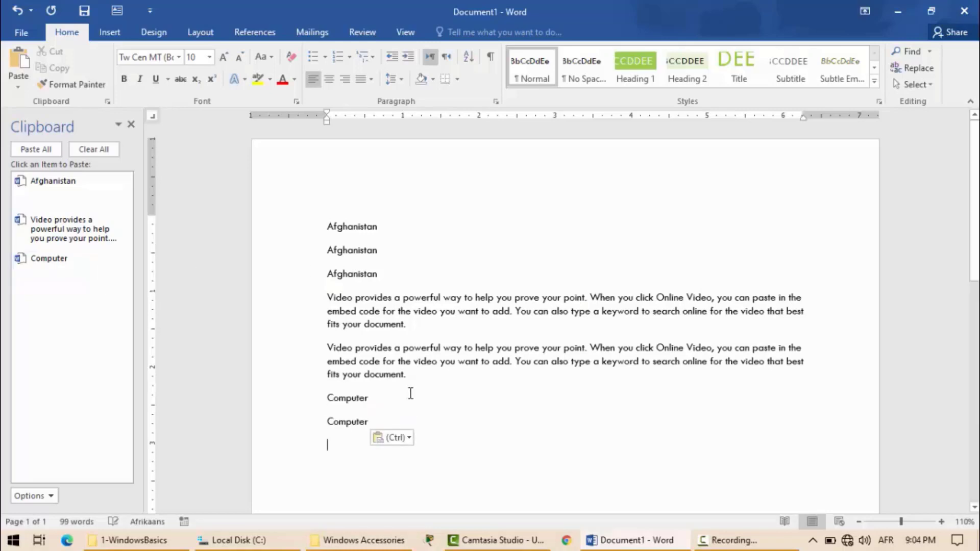
{"action": "left_click", "coordinate": [38, 155]}
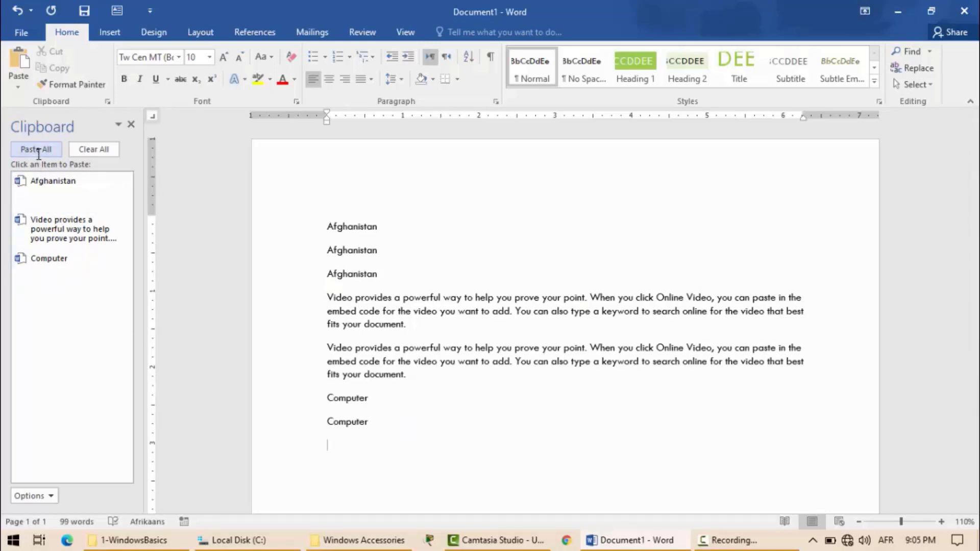
Clear all collected items from the Clipboard pane and close the pane.
{"action": "left_click", "coordinate": [77, 151]}
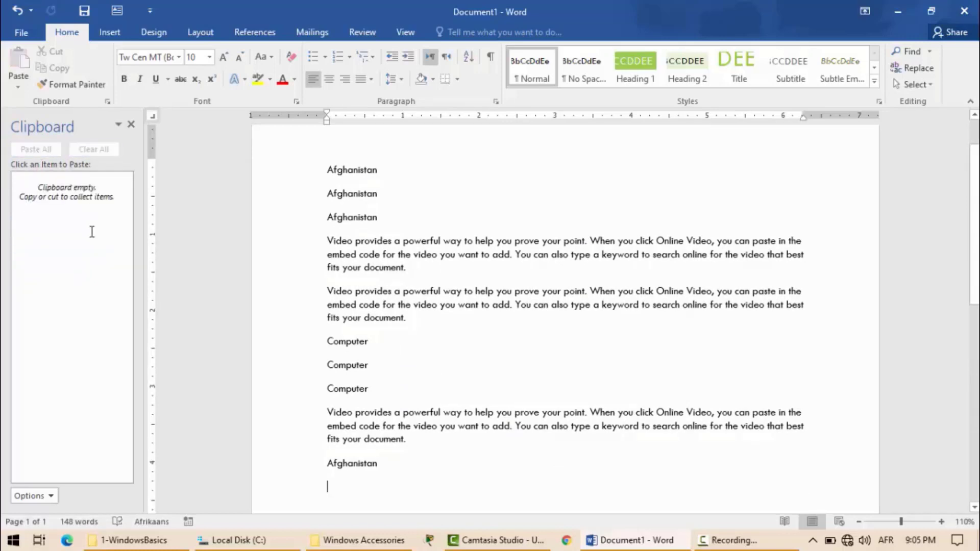
{"action": "left_click", "coordinate": [131, 125]}
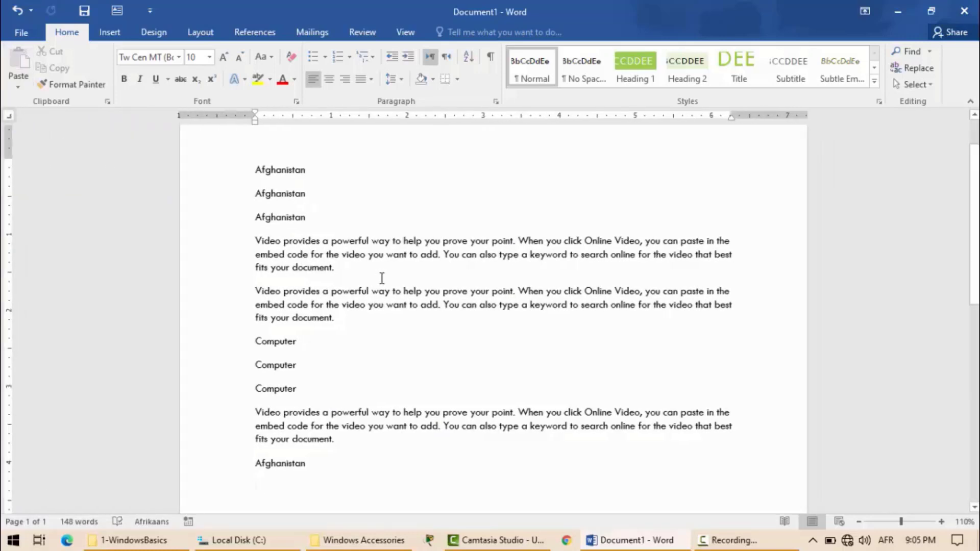
{"action": "key", "text": "ctrl+a"}
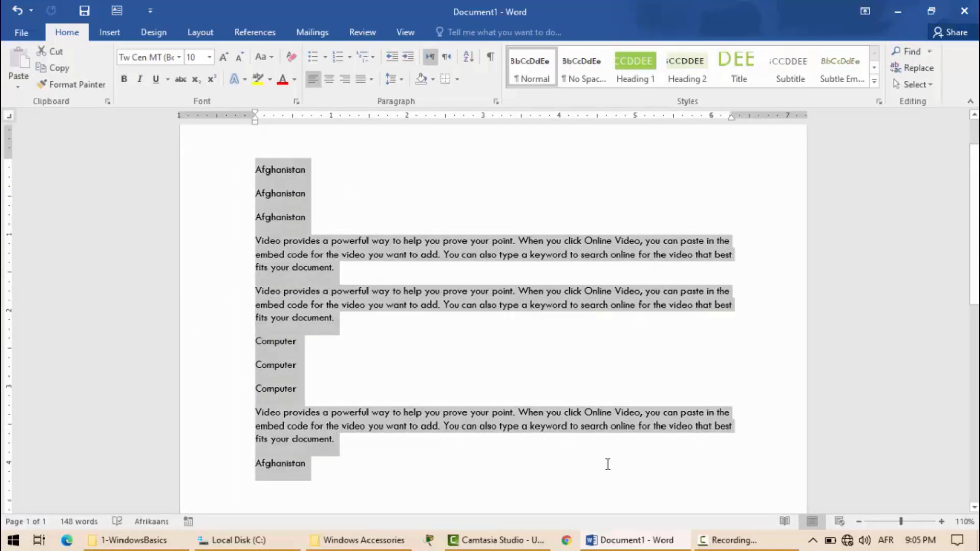
{"action": "left_click", "coordinate": [316, 294]}
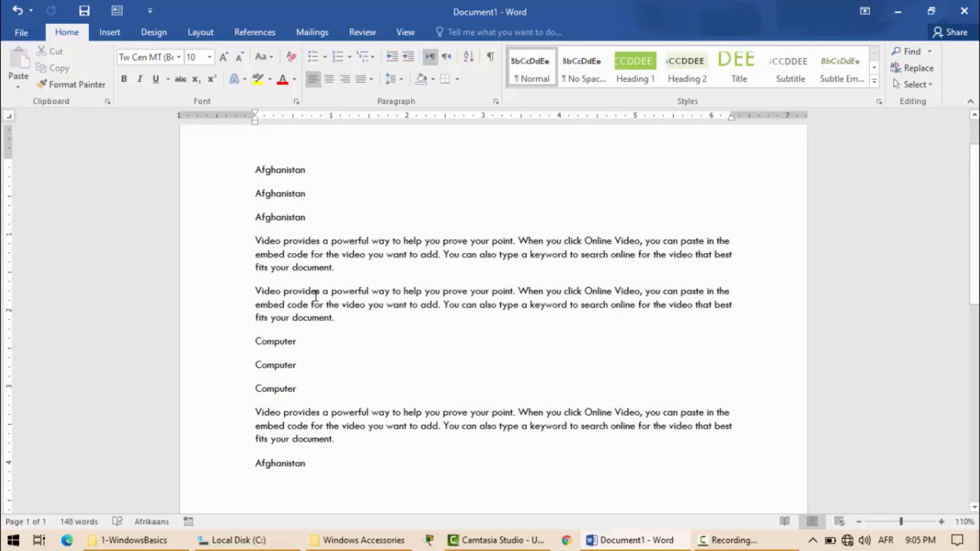